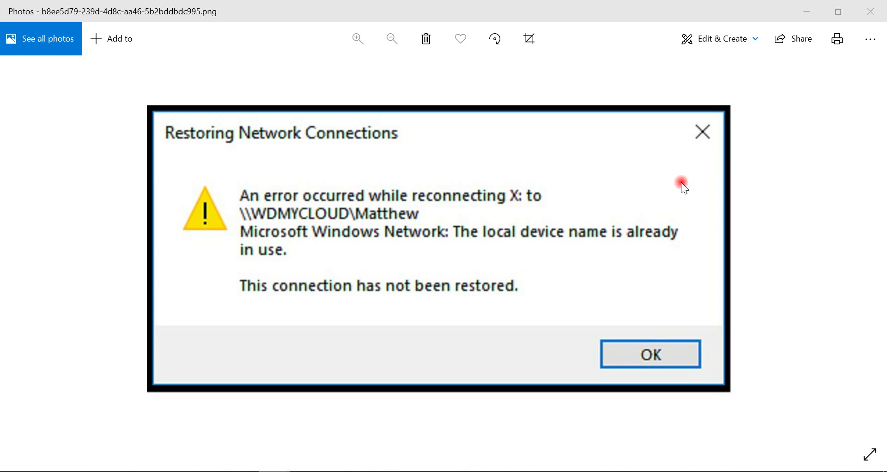
pyautogui.click(800, 16)
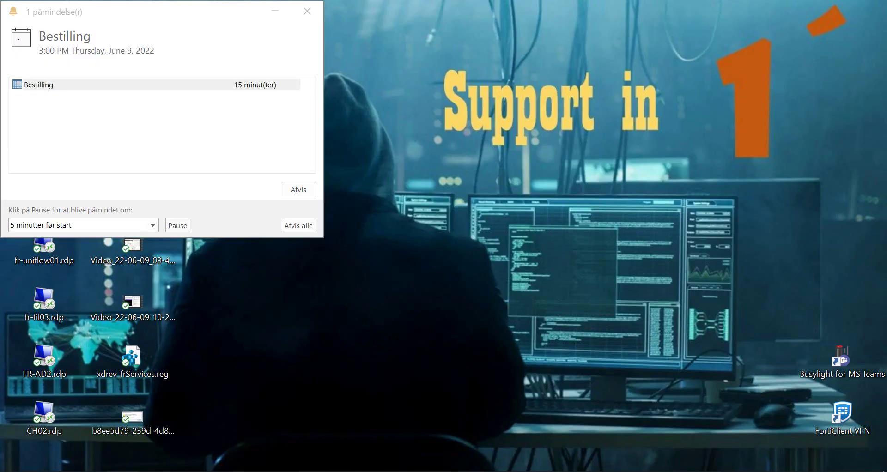
pyautogui.click(132, 471)
pyautogui.doubleClick(498, 314)
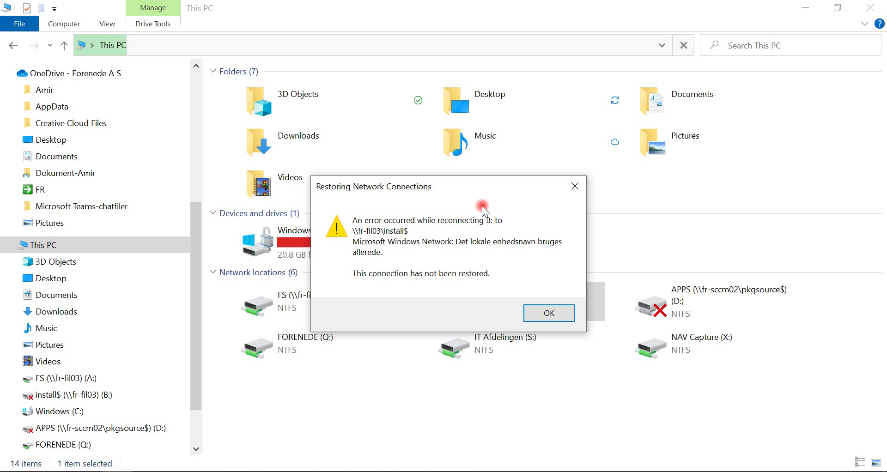
pyautogui.moveTo(480, 181); pyautogui.dragTo(419, 107)
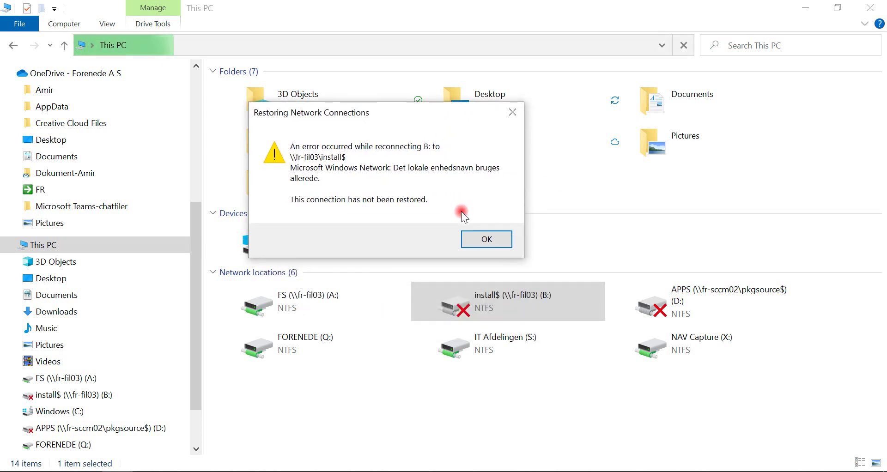
pyautogui.click(481, 239)
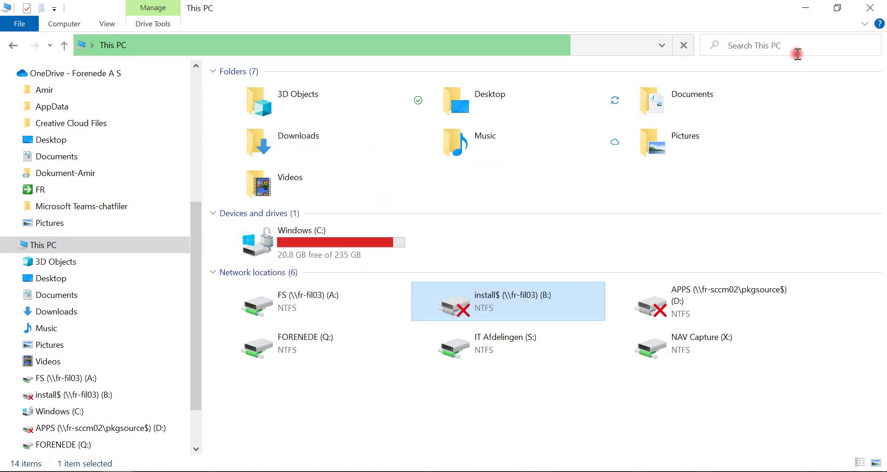
pyautogui.click(805, 8)
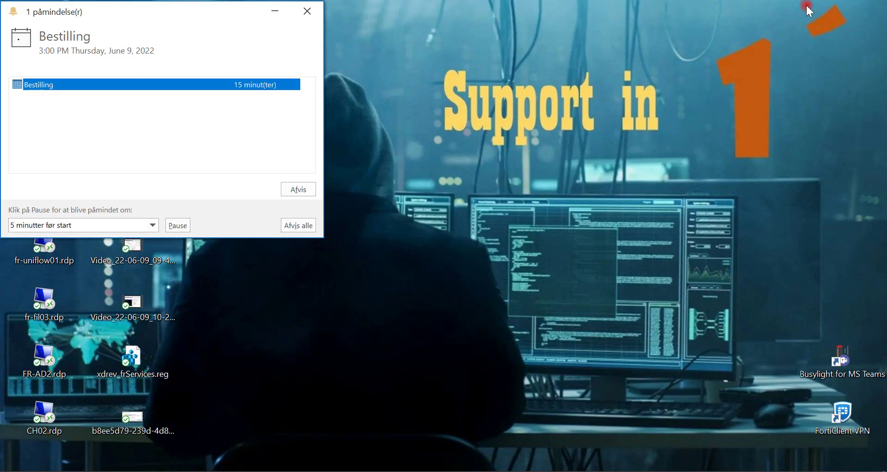
# Step: Dismiss the calendar reminder and open Control Panel by searching 'control'
pyautogui.click(307, 11)
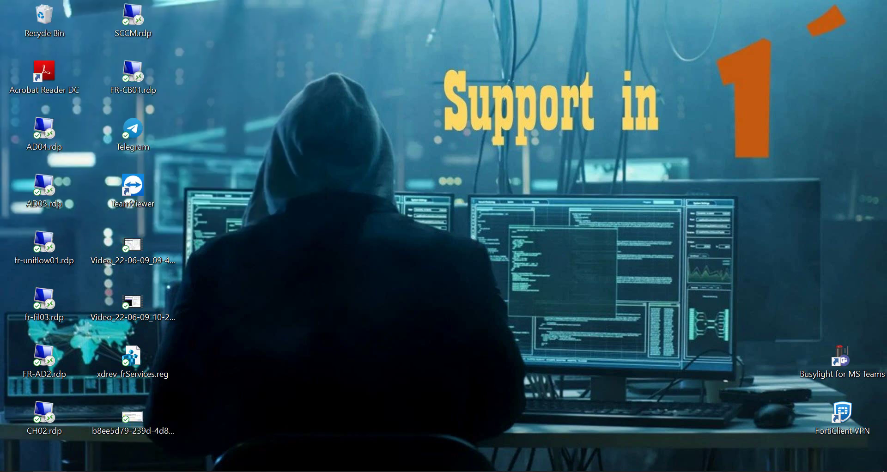
pyautogui.click(88, 466)
pyautogui.write('c')
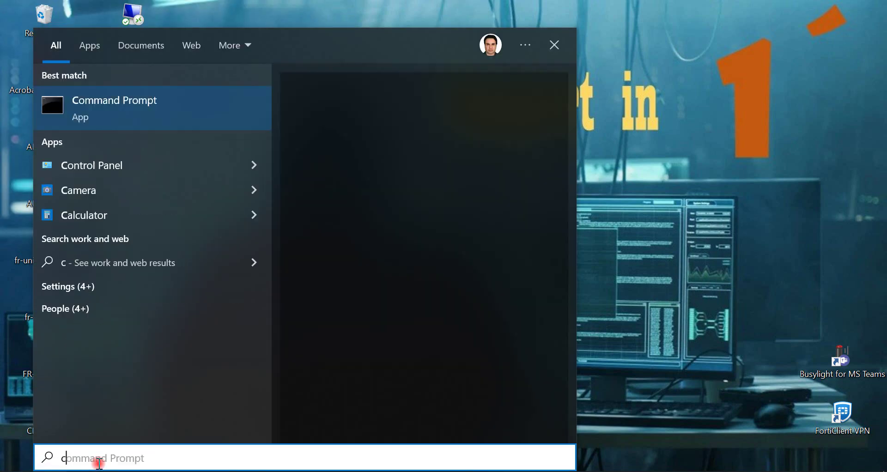
pyautogui.write('ontrol')
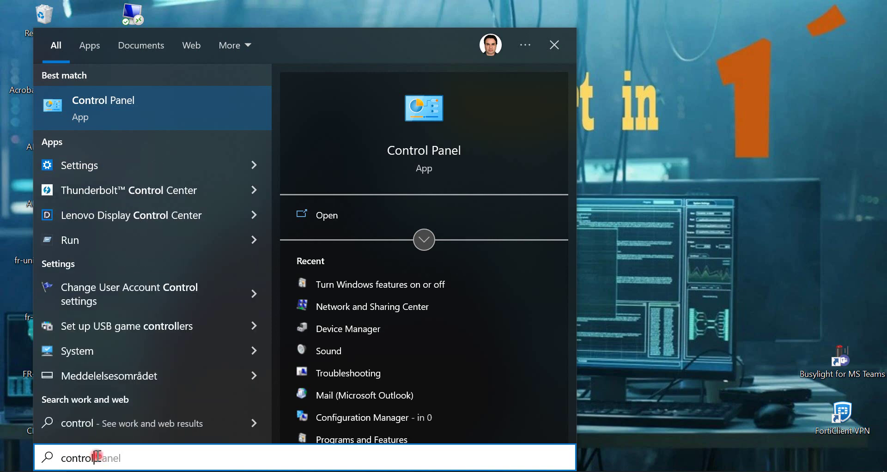
pyautogui.click(168, 89)
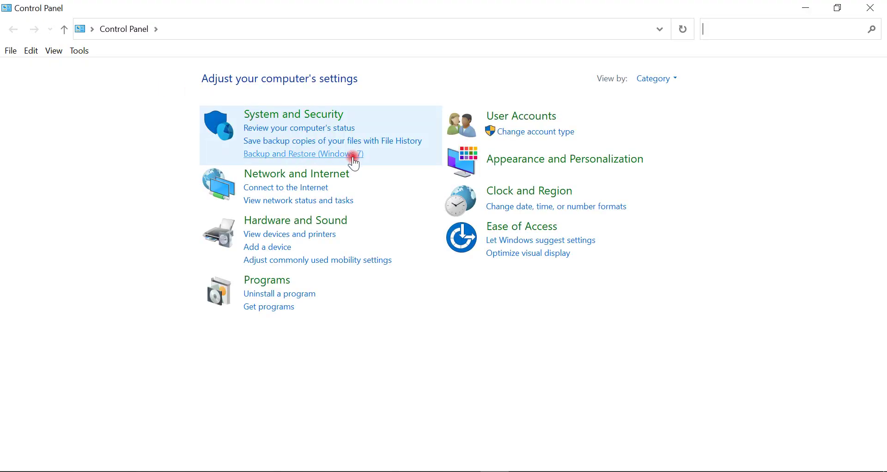
# Step: Switch Control Panel's View by to Small icons, then back to Category
pyautogui.click(639, 75)
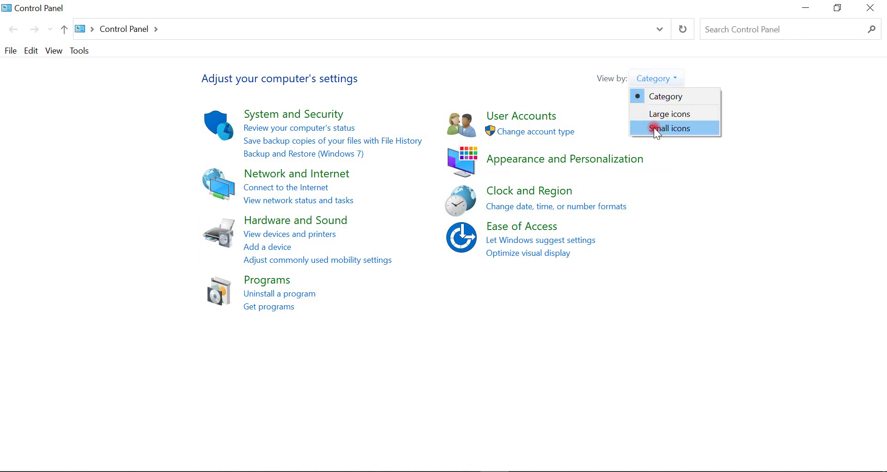
pyautogui.click(657, 129)
pyautogui.click(789, 82)
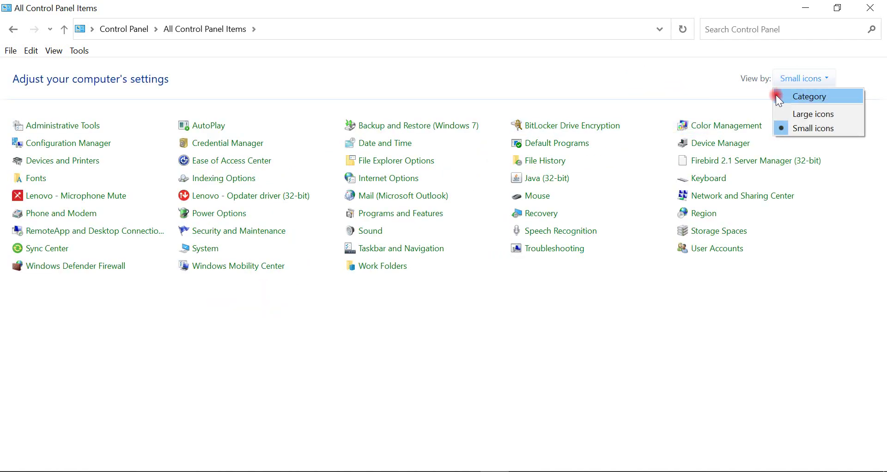
pyautogui.click(805, 98)
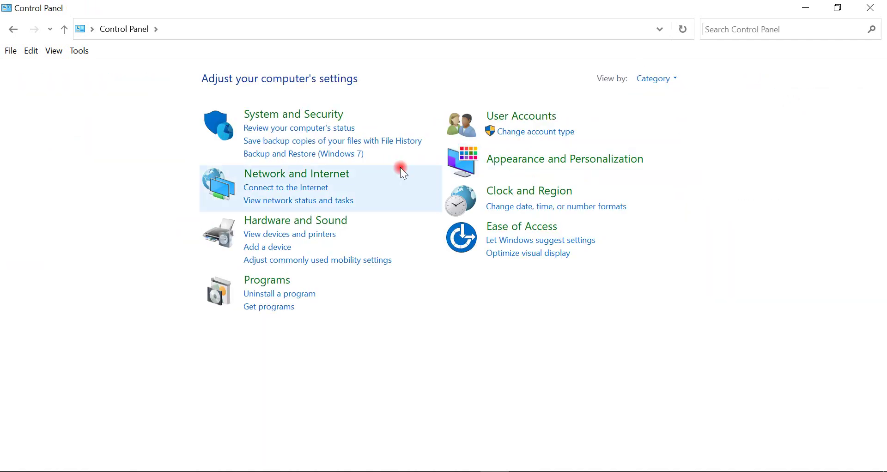
# Step: Go to Programs and scroll the Windows Features list down to the SMB 1.0/CIFS entry
pyautogui.click(274, 280)
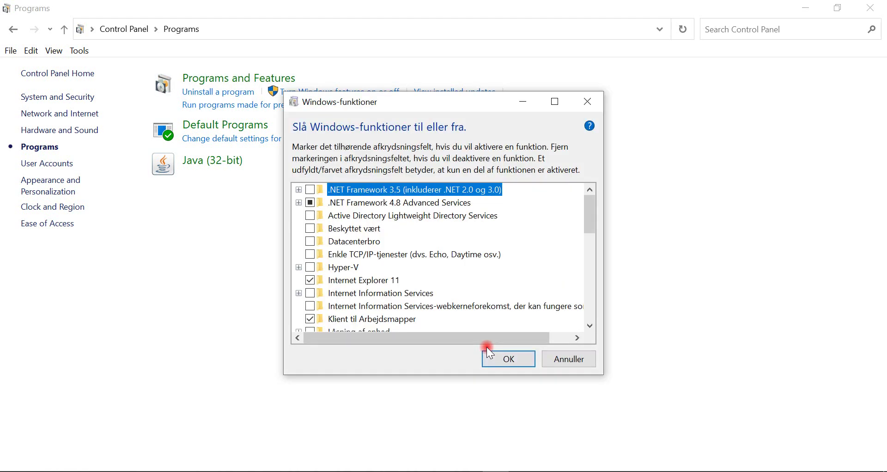
pyautogui.scroll(-3, 486, 348)
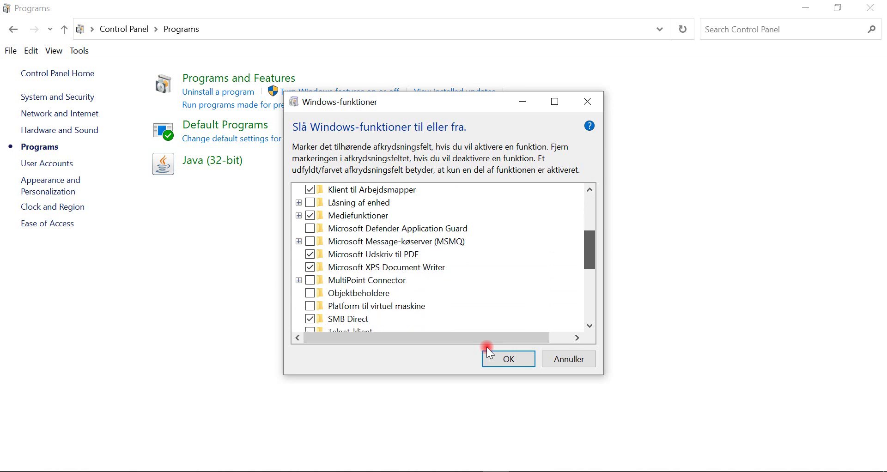
pyautogui.scroll(-2, 487, 347)
pyautogui.scroll(-2, 486, 347)
pyautogui.scroll(-1, 487, 347)
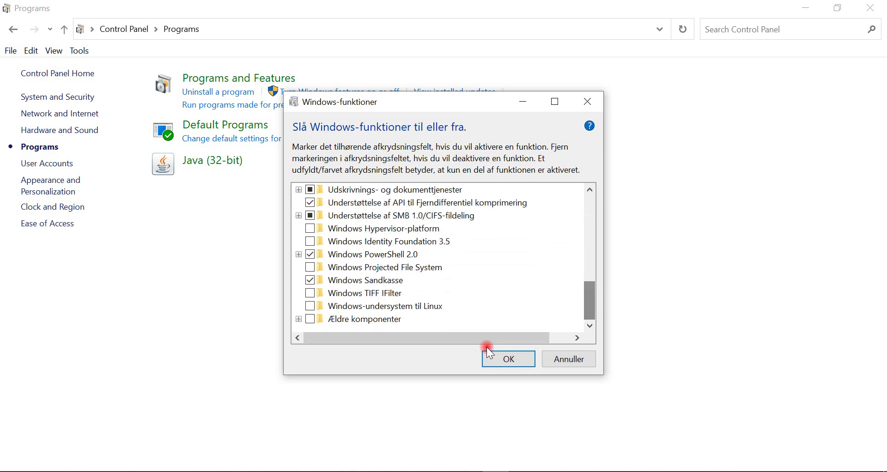
# Step: Expand SMB 1.0/CIFS file sharing and tick the SMB 1.0/CIFS-klient feature
pyautogui.press('Right')
pyautogui.press('Down')
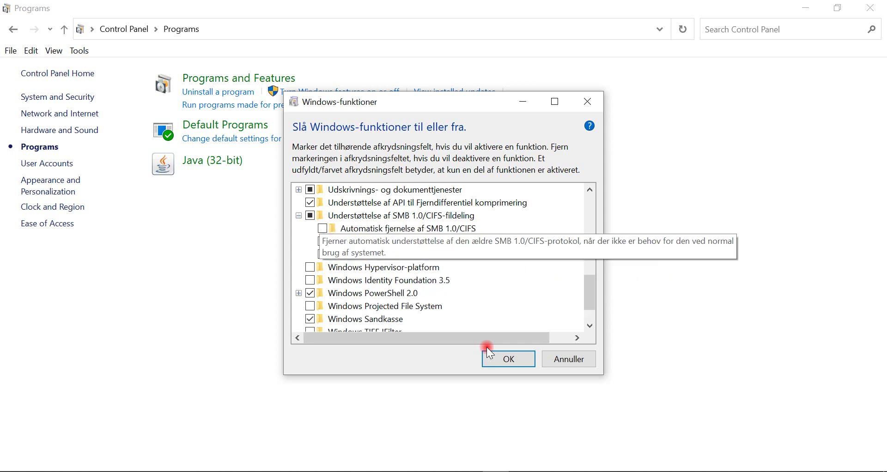
pyautogui.press('Down')
pyautogui.press('space')
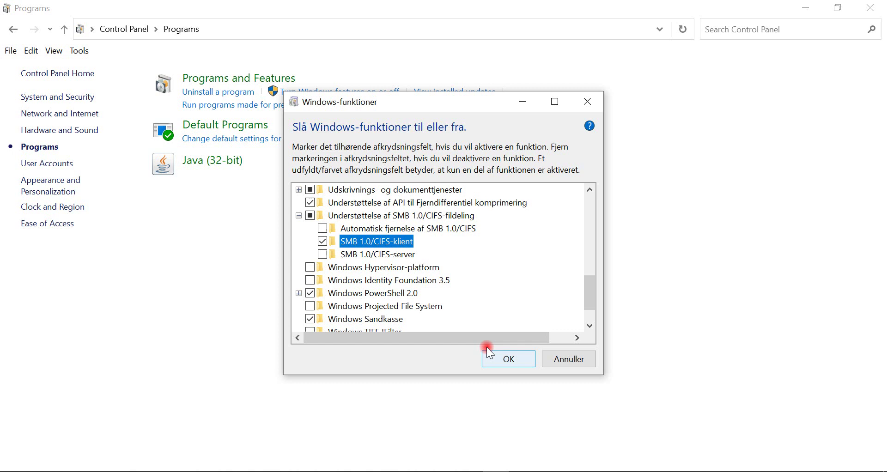
# Step: Apply the feature change and choose Genstart ikke to postpone the restart
pyautogui.click(487, 351)
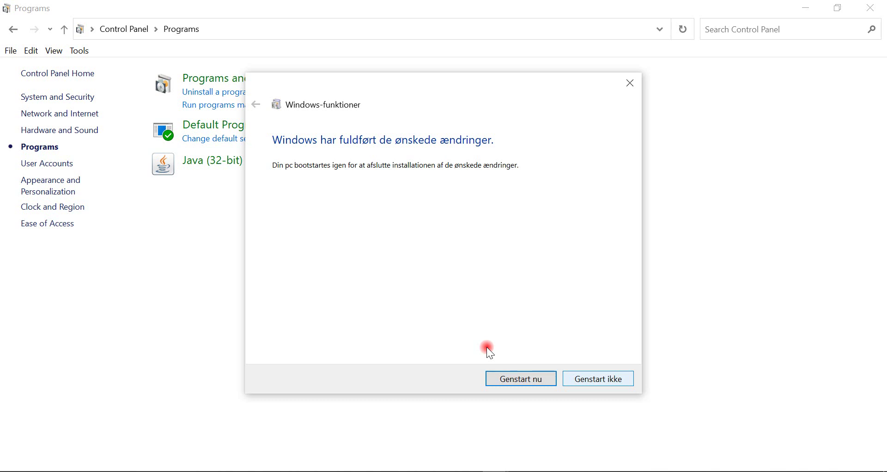
pyautogui.press('Tab')
pyautogui.press('Return')
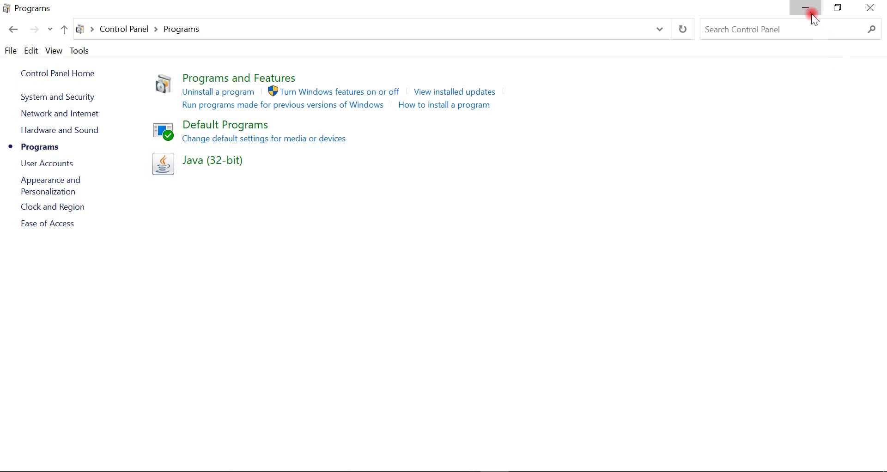
# Step: Open xdrev_frServices.reg in Notepad, copy all its registry text, and minimize Notepad
pyautogui.click(814, 19)
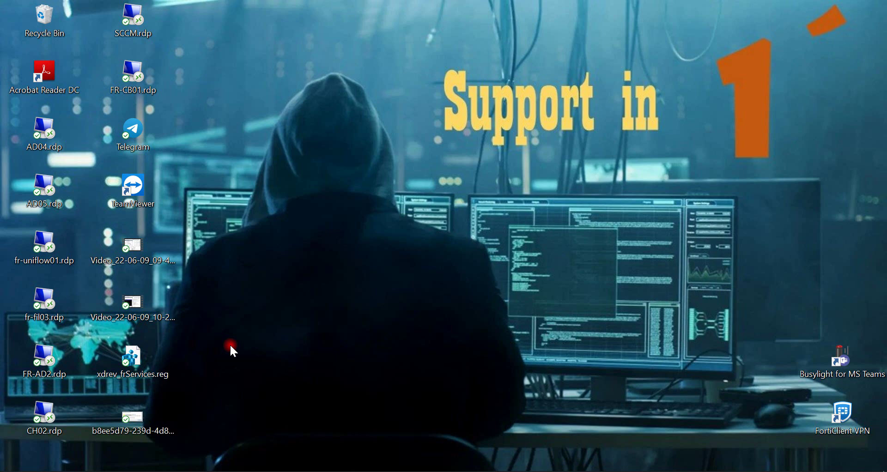
pyautogui.rightClick(139, 353)
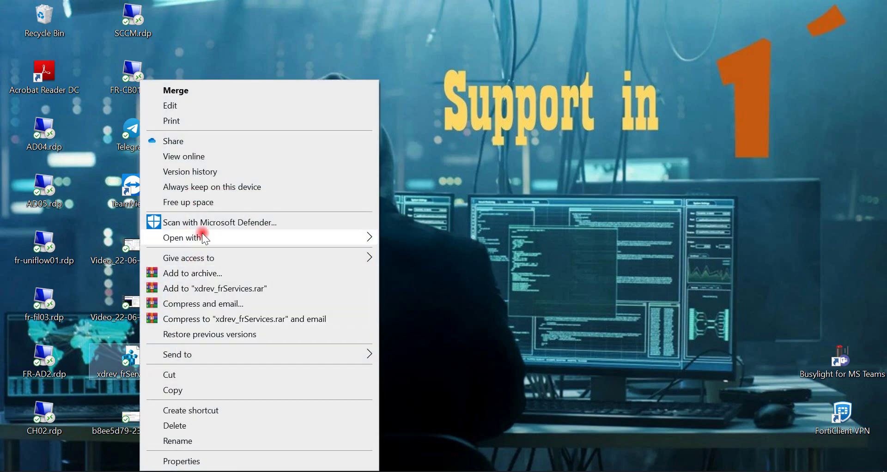
pyautogui.click(185, 106)
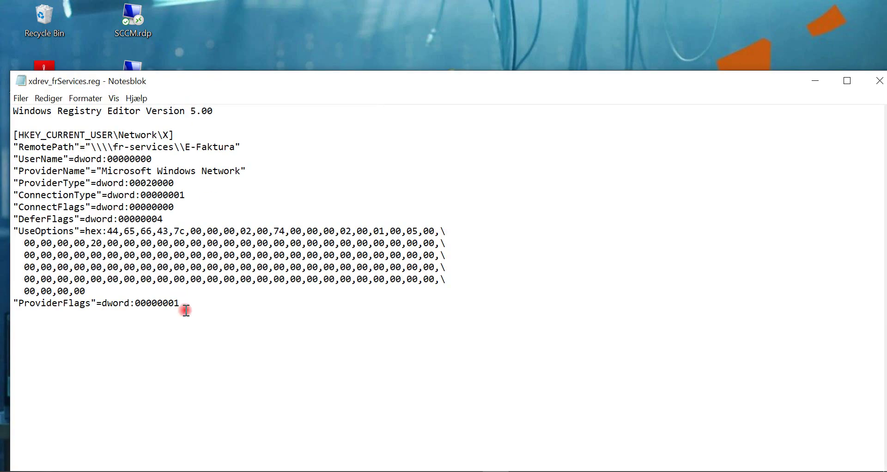
pyautogui.moveTo(186, 309); pyautogui.dragTo(5, 111)
pyautogui.rightClick(32, 113)
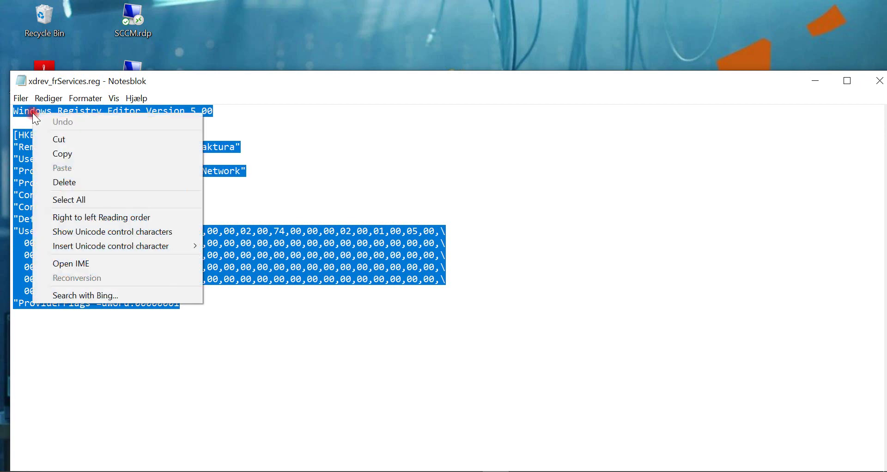
pyautogui.click(70, 153)
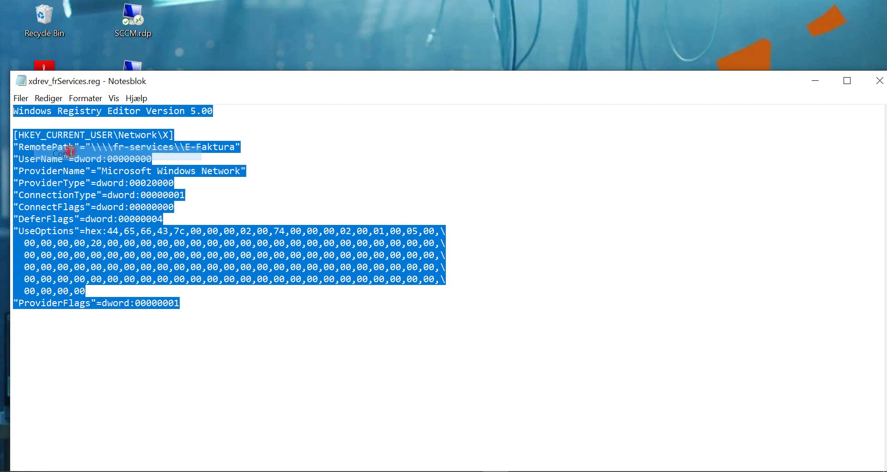
pyautogui.click(816, 82)
# Step: Create a new desktop text document and change its extension from .txt to .reg
pyautogui.rightClick(351, 80)
pyautogui.moveTo(437, 243)
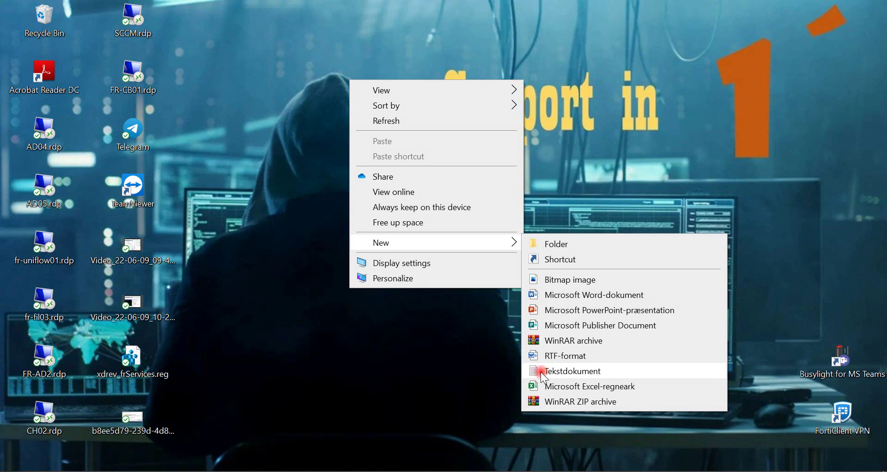
pyautogui.click(545, 376)
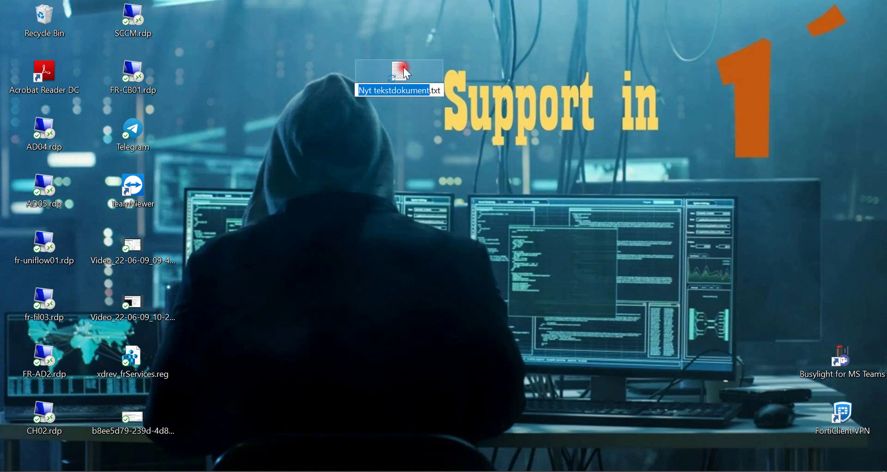
pyautogui.moveTo(439, 90); pyautogui.dragTo(432, 92)
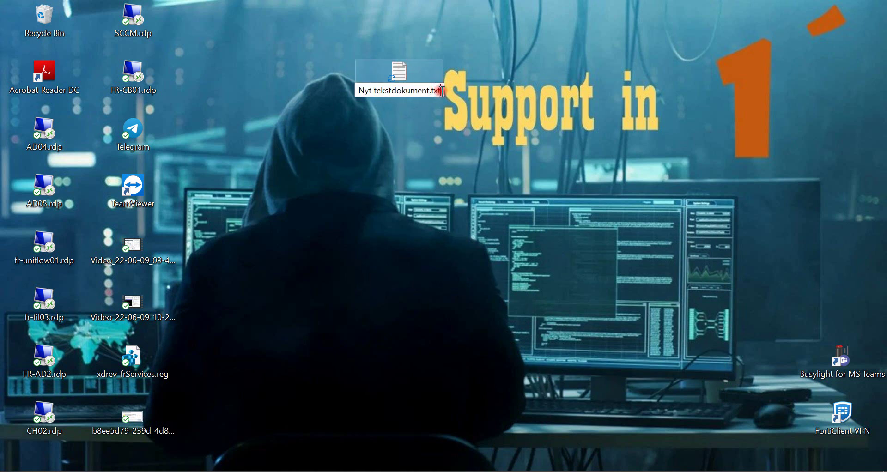
pyautogui.write('reg')
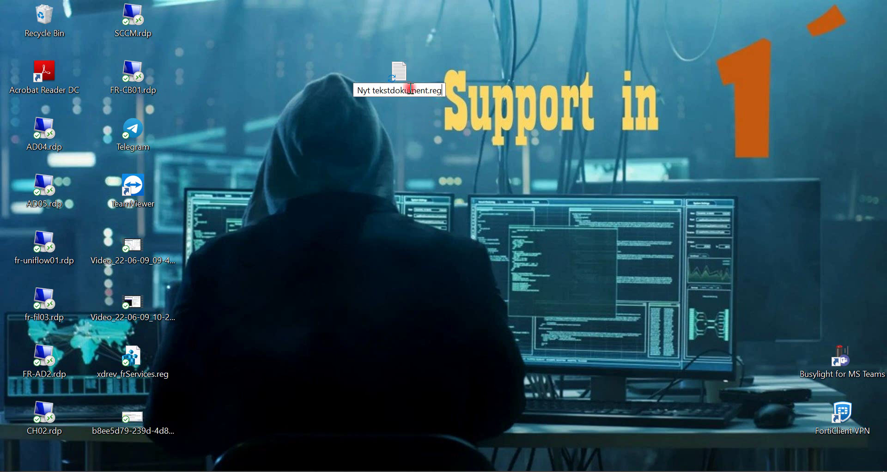
pyautogui.click(407, 80)
# Step: Confirm the .reg extension change and accept merging Nyt tekstdokument.reg into the registry
pyautogui.click(501, 250)
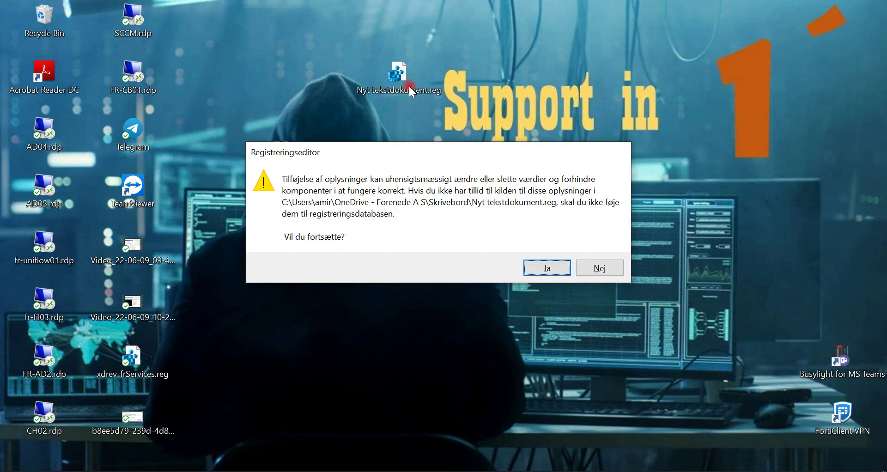
pyautogui.press('Return')
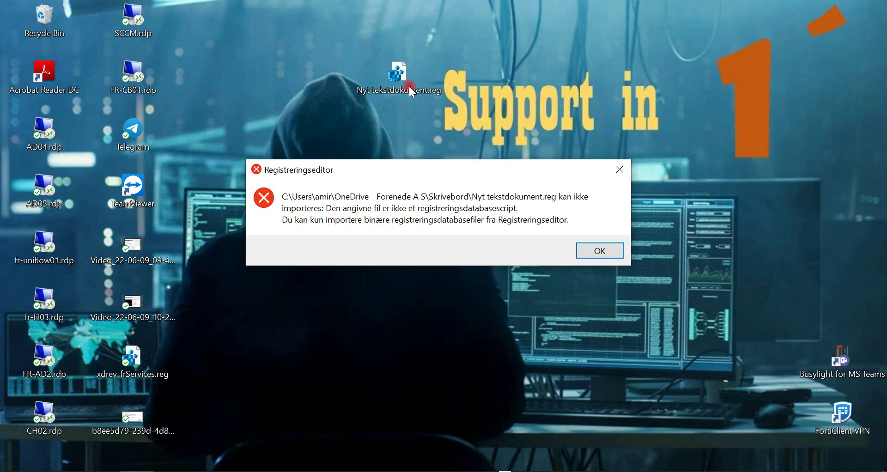
# Step: Dismiss the registry import error and open Nyt tekstdokument.reg in Notepad
pyautogui.press('Return')
pyautogui.click(417, 90)
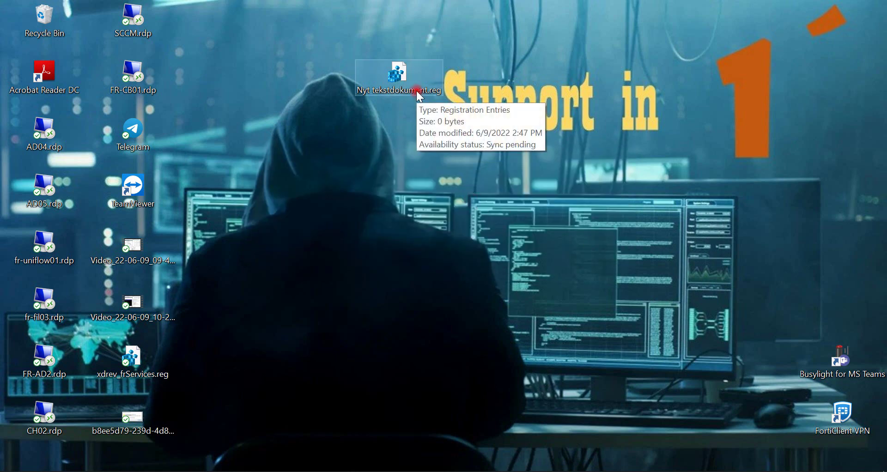
pyautogui.rightClick(418, 94)
pyautogui.click(445, 109)
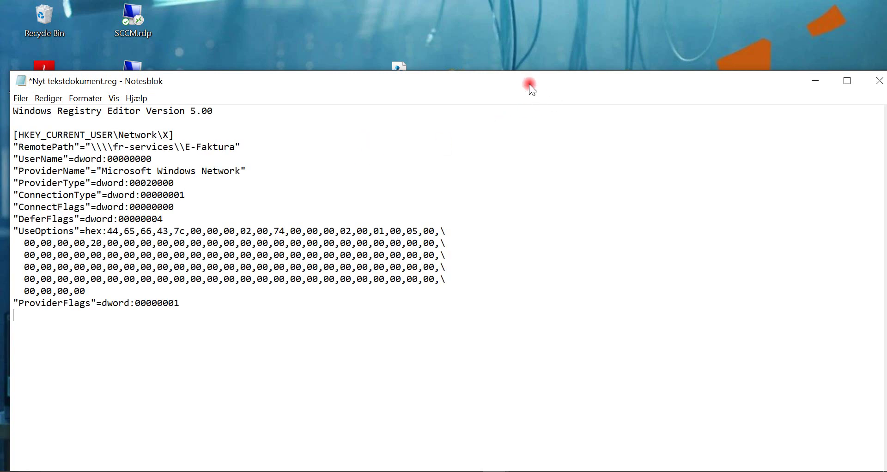
# Step: Save the pasted network-drive registry text into the file with Gem and close Notepad
pyautogui.moveTo(528, 83); pyautogui.dragTo(554, 85)
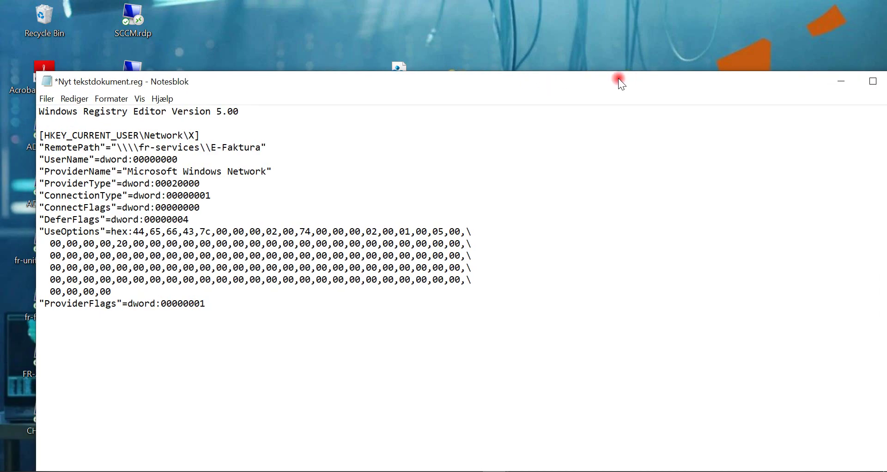
pyautogui.moveTo(631, 83); pyautogui.dragTo(565, 95)
pyautogui.click(845, 97)
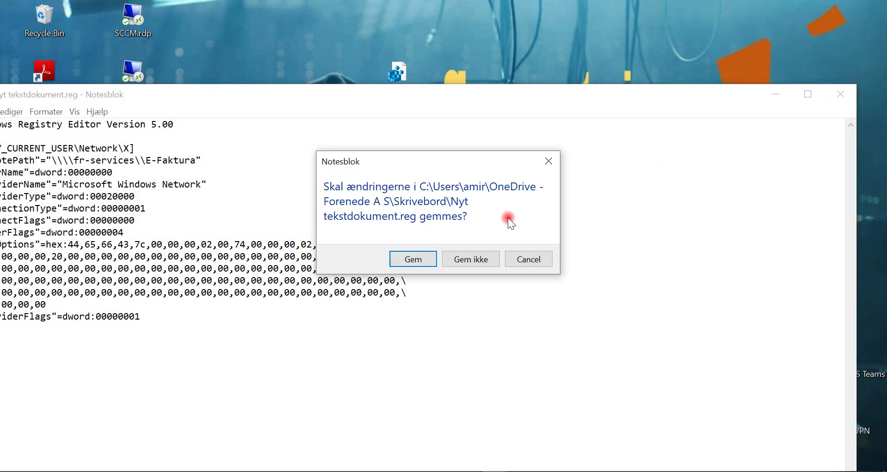
pyautogui.click(422, 313)
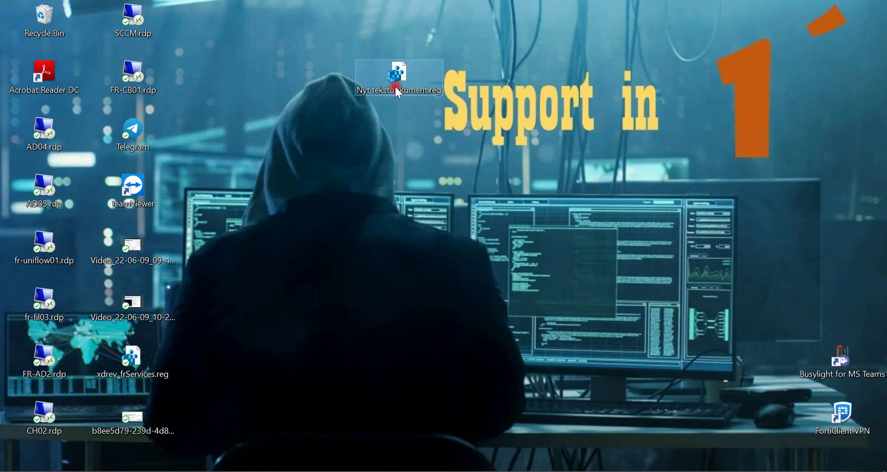
# Step: Copy the file name of xdrev_frServices.reg from its rename box
pyautogui.rightClick(410, 82)
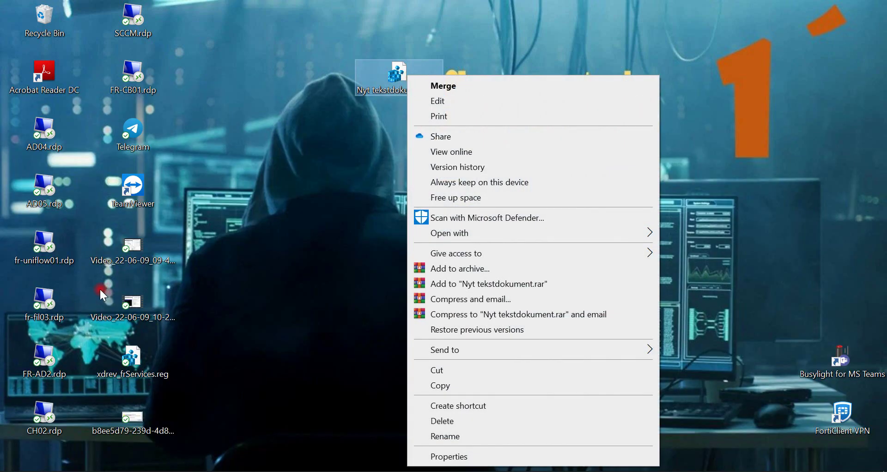
pyautogui.rightClick(143, 366)
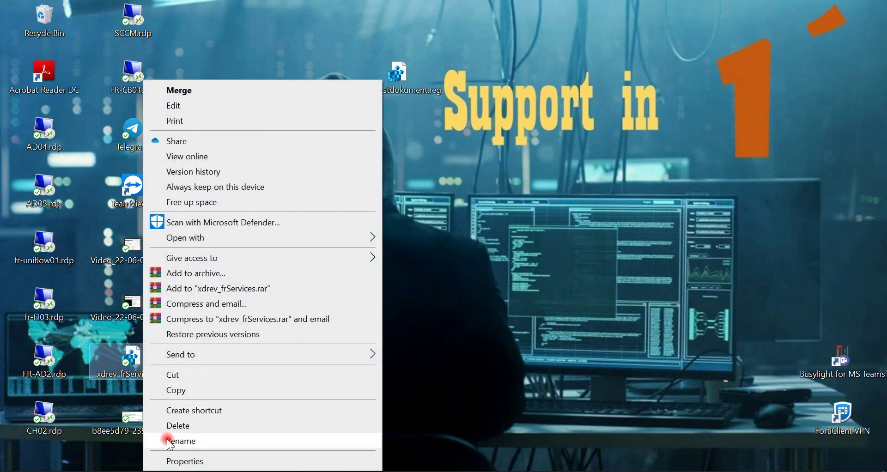
pyautogui.click(171, 441)
pyautogui.rightClick(149, 376)
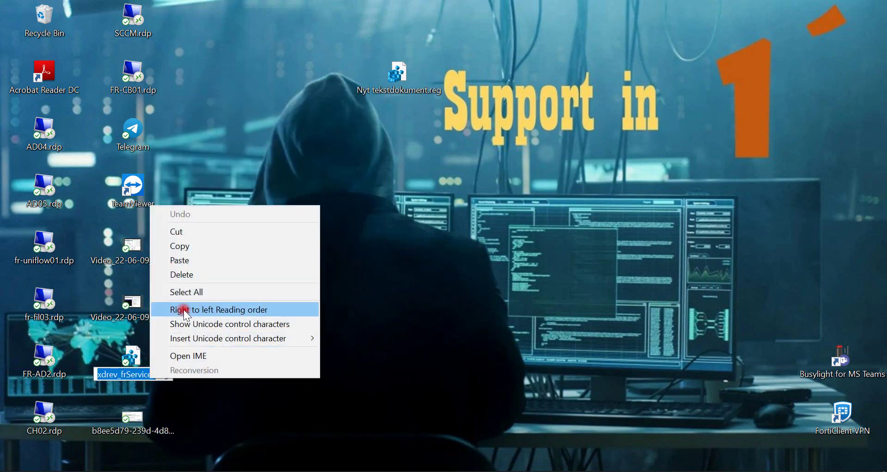
pyautogui.click(186, 247)
# Step: Rename Nyt tekstdokument.reg to the copied name, accepting xdrev_frServices (2).reg
pyautogui.rightClick(411, 97)
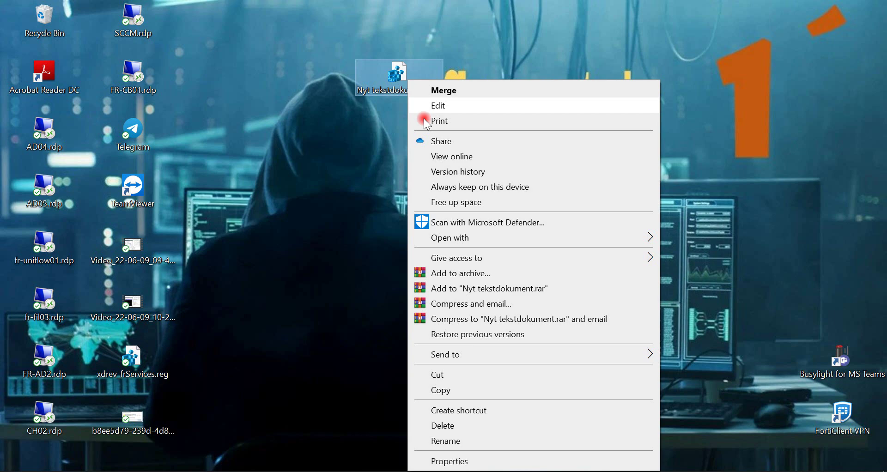
pyautogui.click(457, 443)
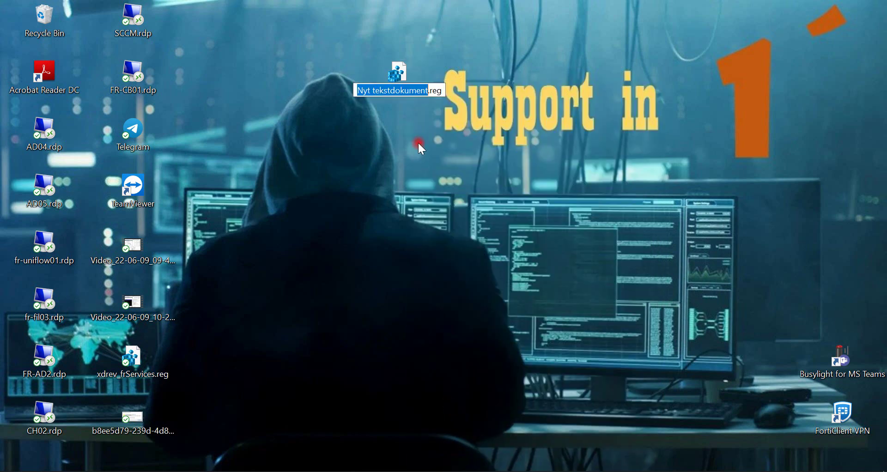
pyautogui.hotkey('ctrl', 'v')
pyautogui.click(486, 133)
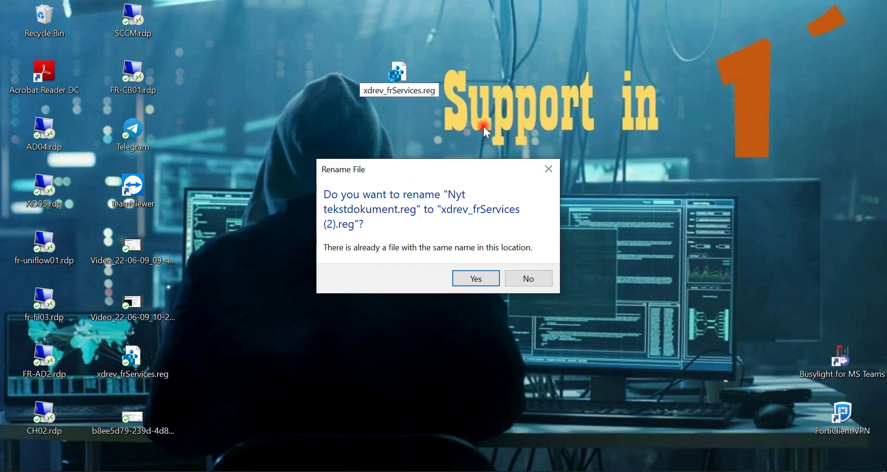
pyautogui.click(475, 277)
pyautogui.moveTo(484, 126); pyautogui.dragTo(415, 307)
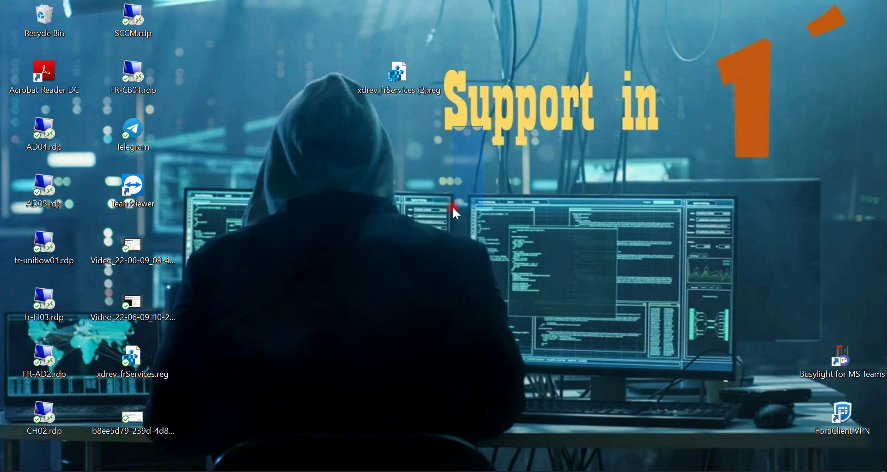
pyautogui.rightClick(414, 91)
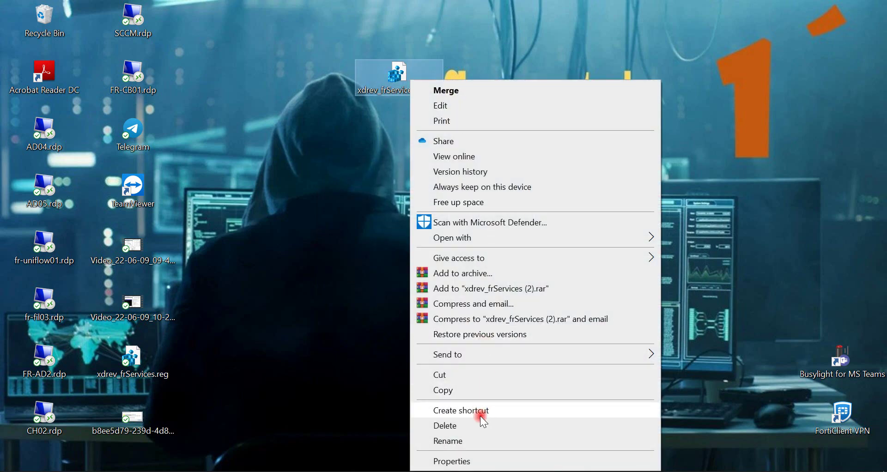
pyautogui.click(298, 408)
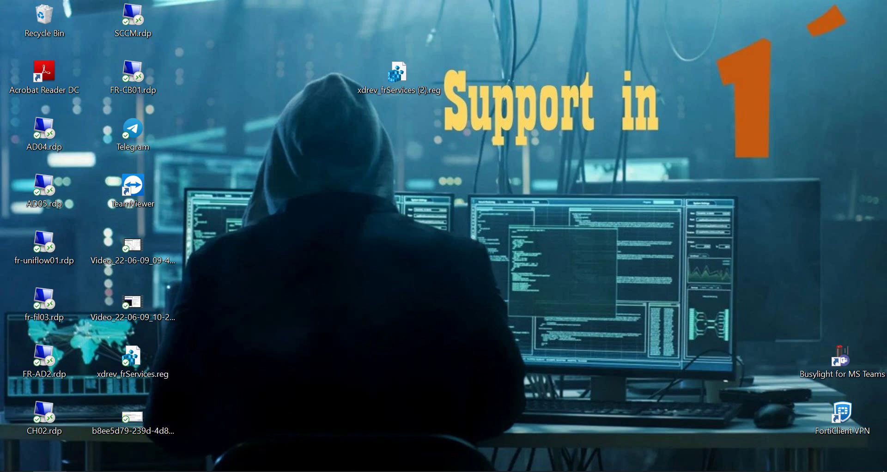
# Step: Launch Registry Editor via a regedit search and open Filer > Importer
pyautogui.click(83, 471)
pyautogui.write('reg')
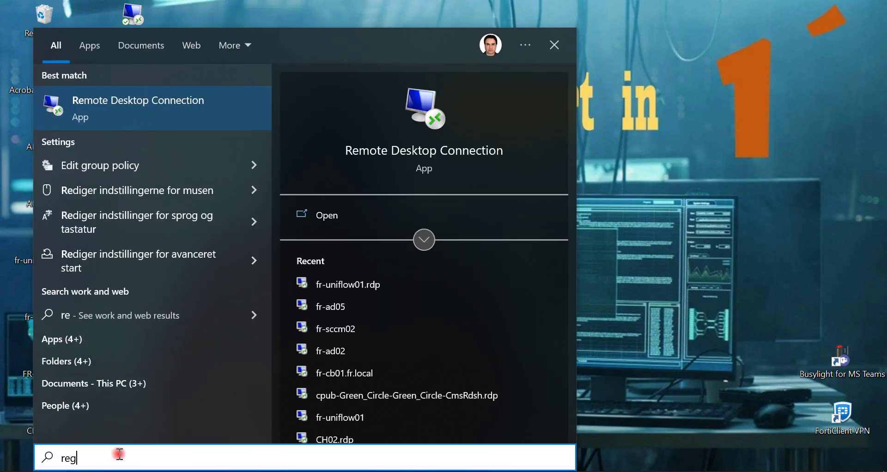
pyautogui.write('edit')
pyautogui.press('Return')
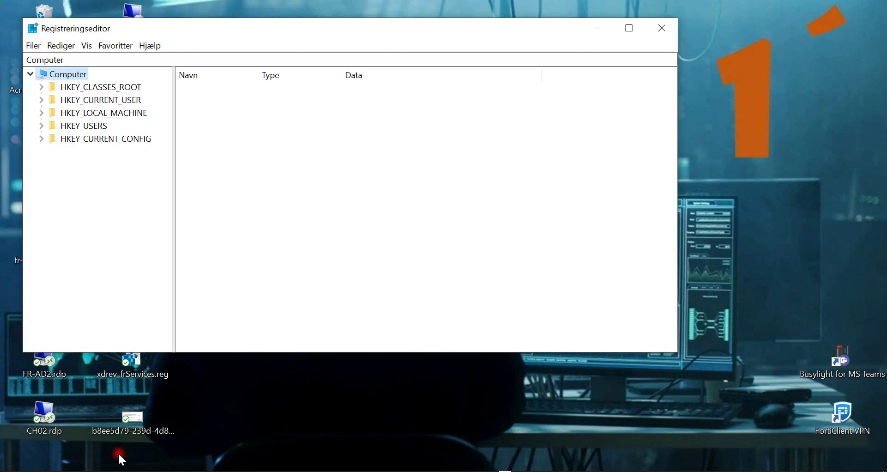
pyautogui.hotkey('alt', 'f')
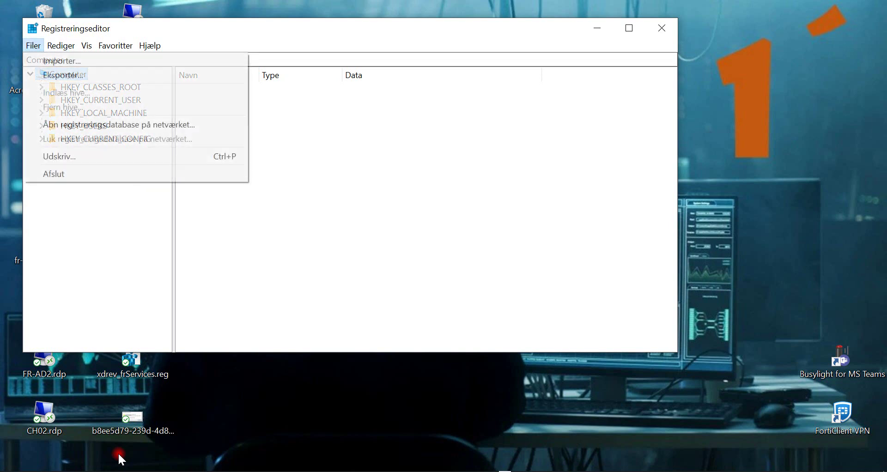
pyautogui.press('Right')
pyautogui.press('Left')
pyautogui.press('Down')
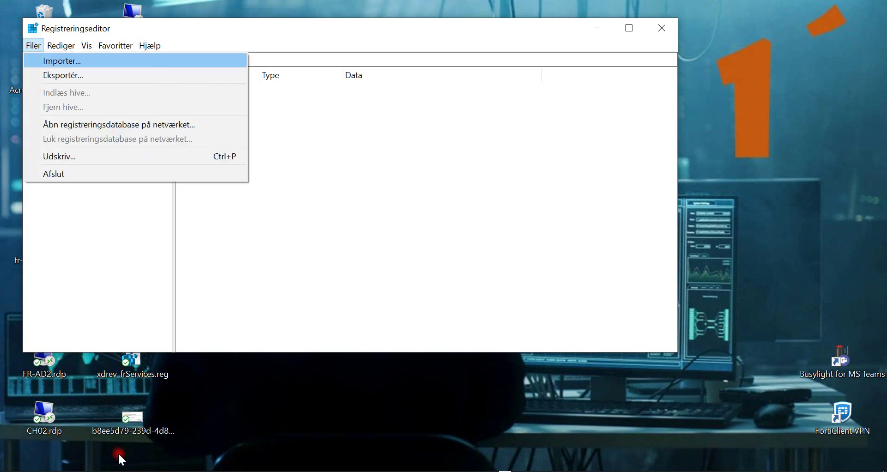
pyautogui.press('Return')
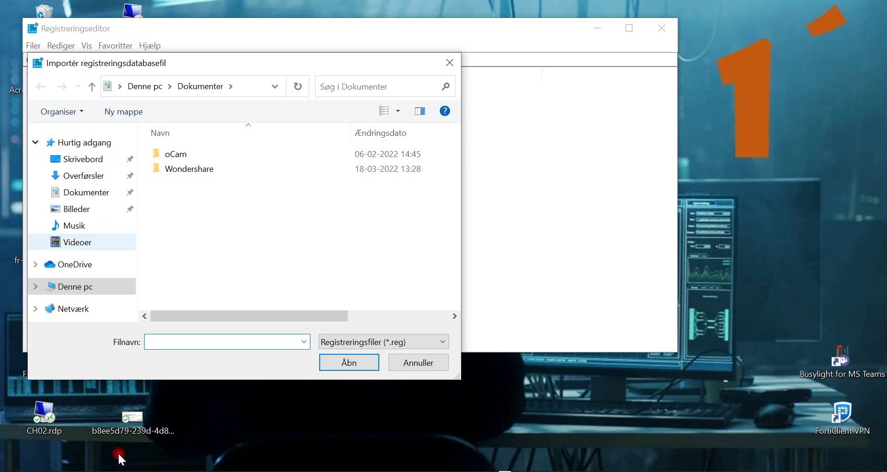
# Step: Browse the import dialog to the Desktop, show Alle filer, then cancel it
pyautogui.hotkey('shift', 'Tab')
pyautogui.press('Up')
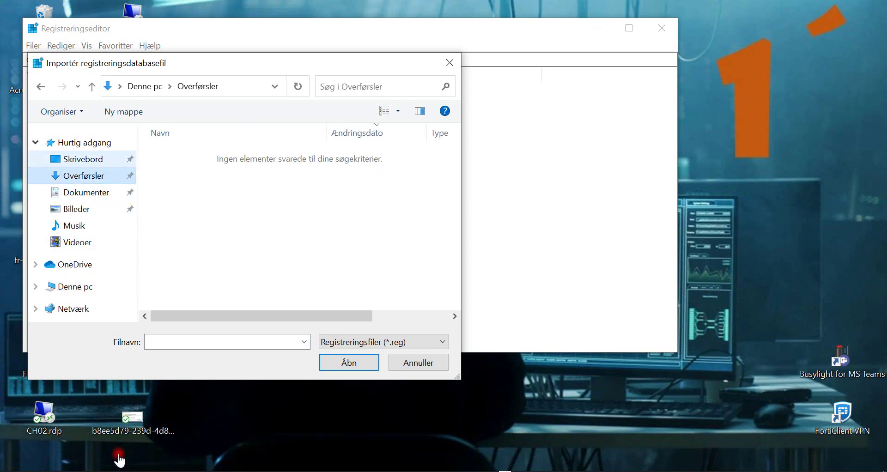
pyautogui.press('Down')
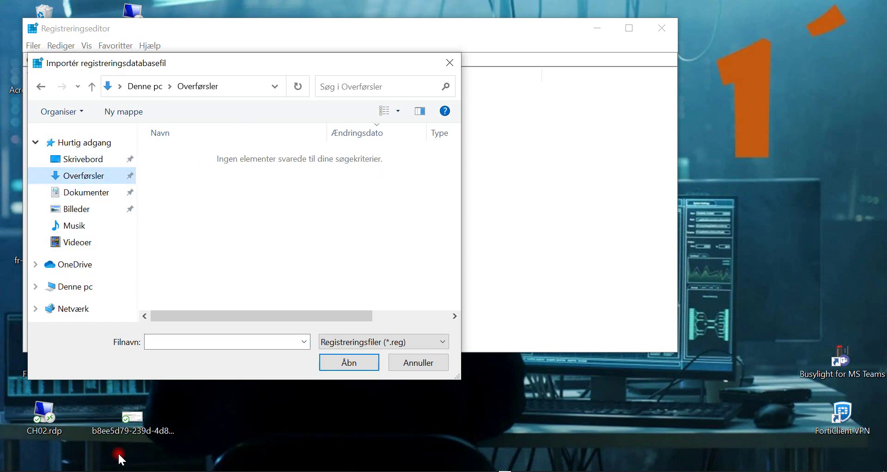
pyautogui.press('Up')
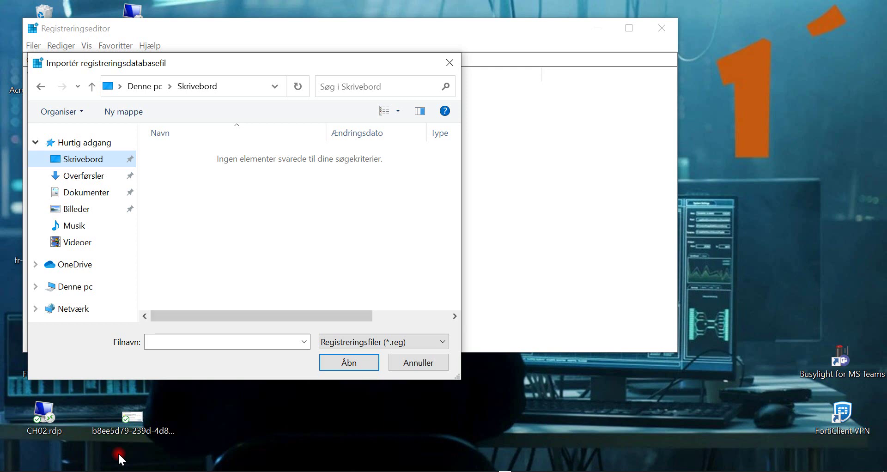
pyautogui.press('Tab')
pyautogui.press('Tab')
pyautogui.press('Tab')
pyautogui.hotkey('alt', 'Down')
pyautogui.press('Down')
pyautogui.press('Down')
pyautogui.press('Return')
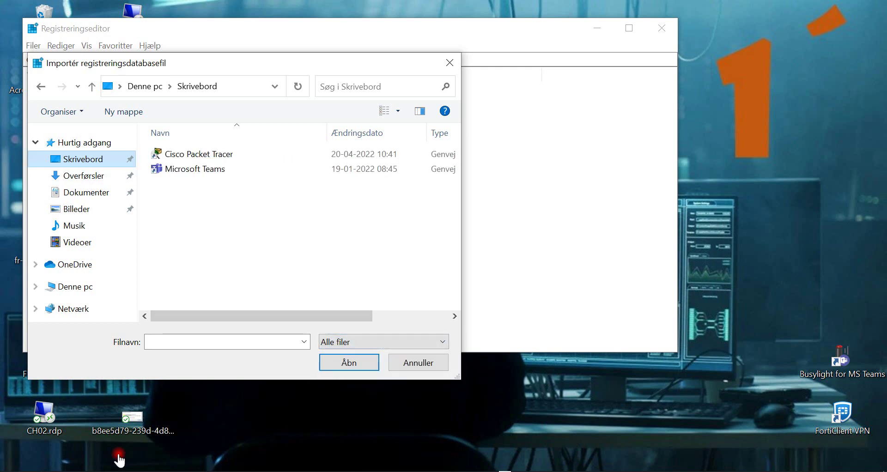
pyautogui.press('Escape')
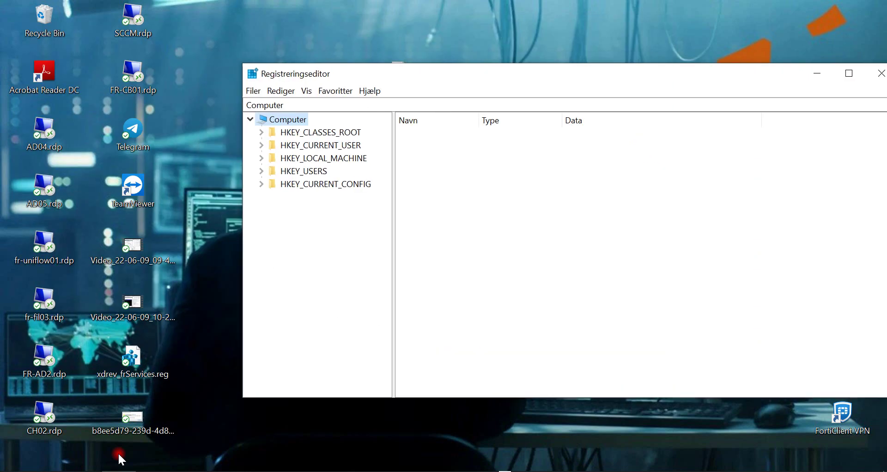
# Step: Drop xdrev_frServices.reg onto Registry Editor twice, cancelling Importer between, then close Registry Editor
pyautogui.click(149, 367)
pyautogui.moveTo(149, 366); pyautogui.dragTo(242, 253)
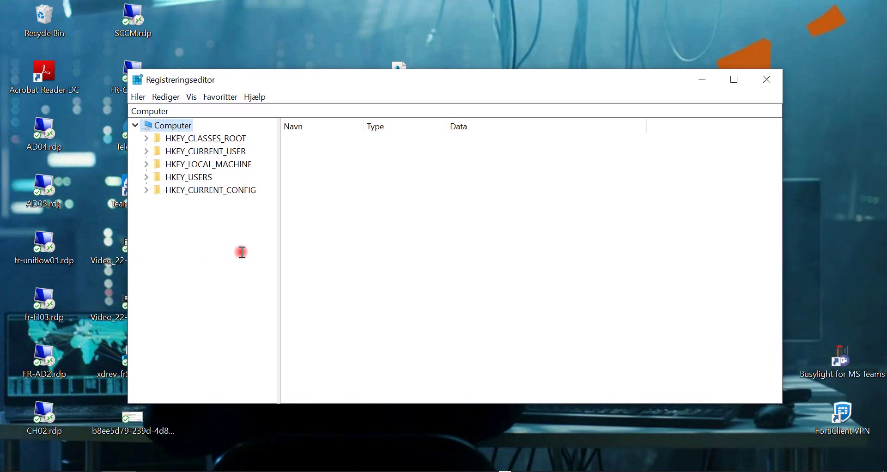
pyautogui.hotkey('alt', 'f')
pyautogui.press('Return')
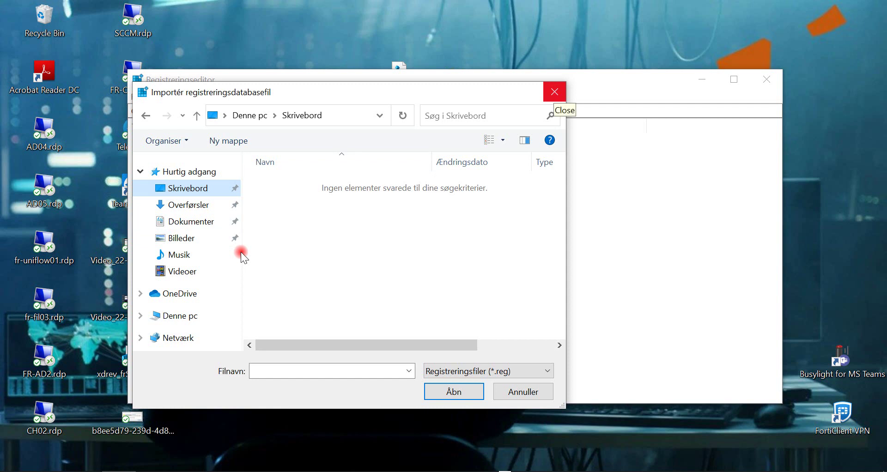
pyautogui.press('Escape')
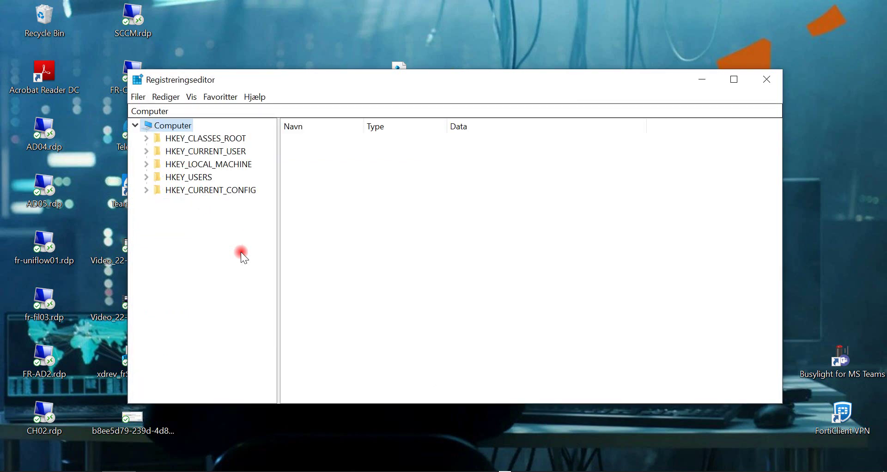
pyautogui.moveTo(242, 254); pyautogui.dragTo(131, 365)
pyautogui.hotkey('alt', 'F4')
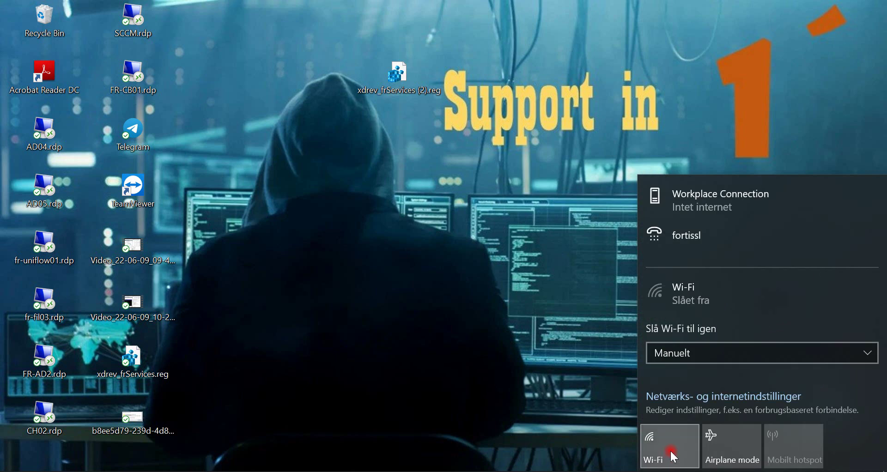
# Step: Check the network connection status in the taskbar network flyout
pyautogui.click(552, 406)
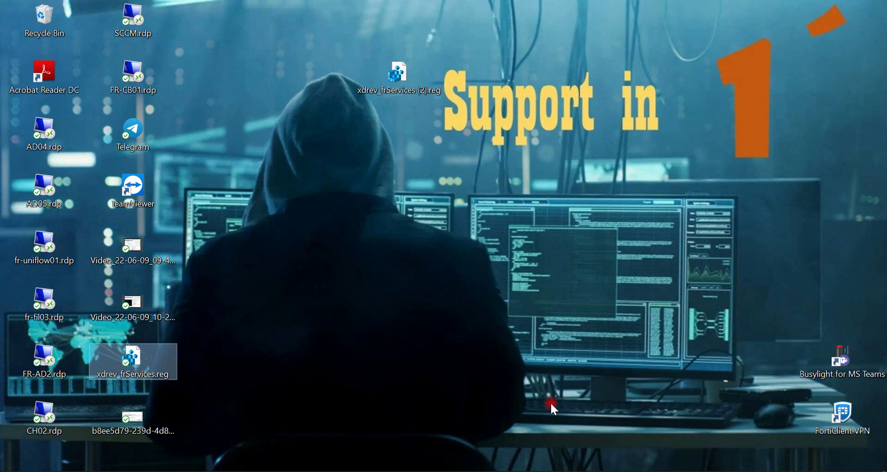
pyautogui.click(143, 471)
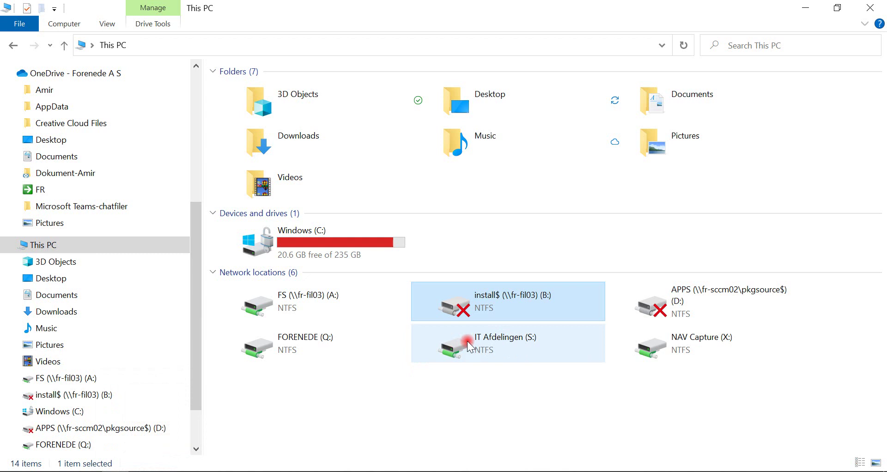